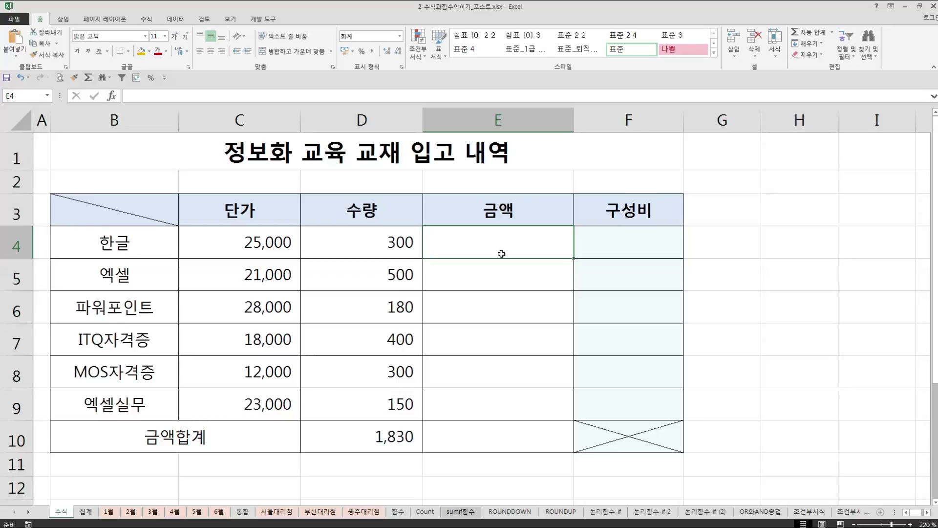
# Calculate the 한글 row's 금액 in E4 by multiplying unit price by quantity with the formula =C4*D4
pyautogui.write('=')
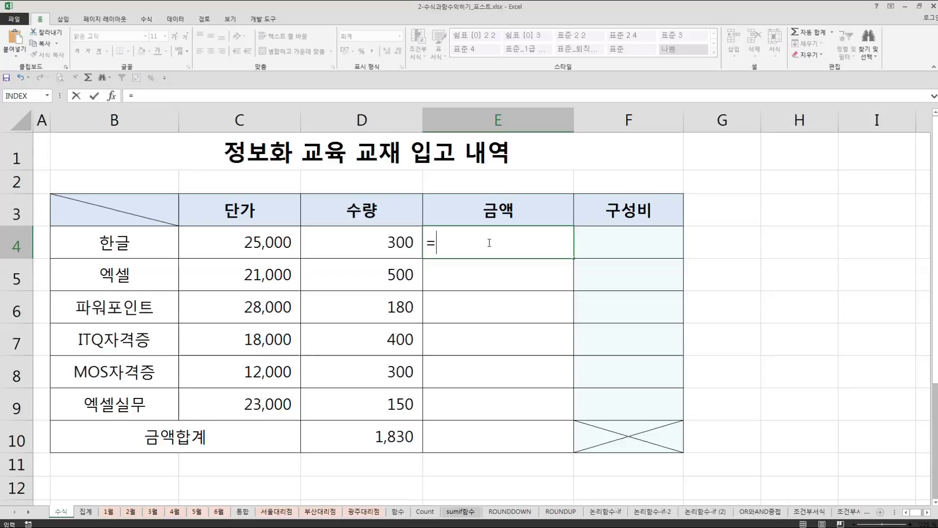
pyautogui.click(265, 240)
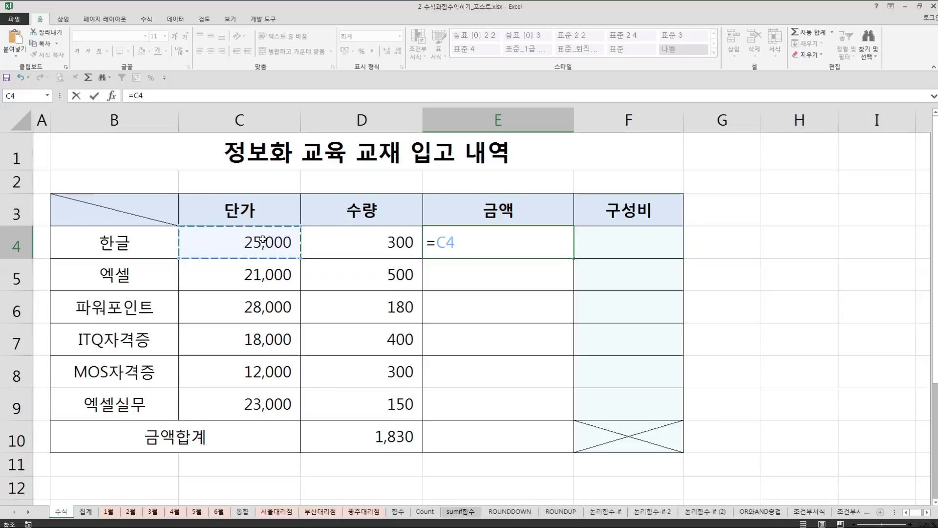
pyautogui.write('*')
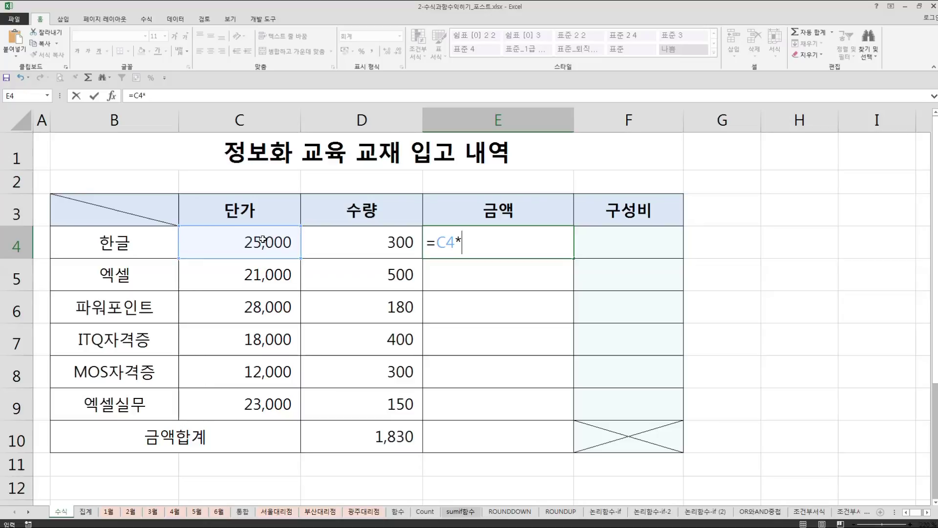
pyautogui.click(349, 245)
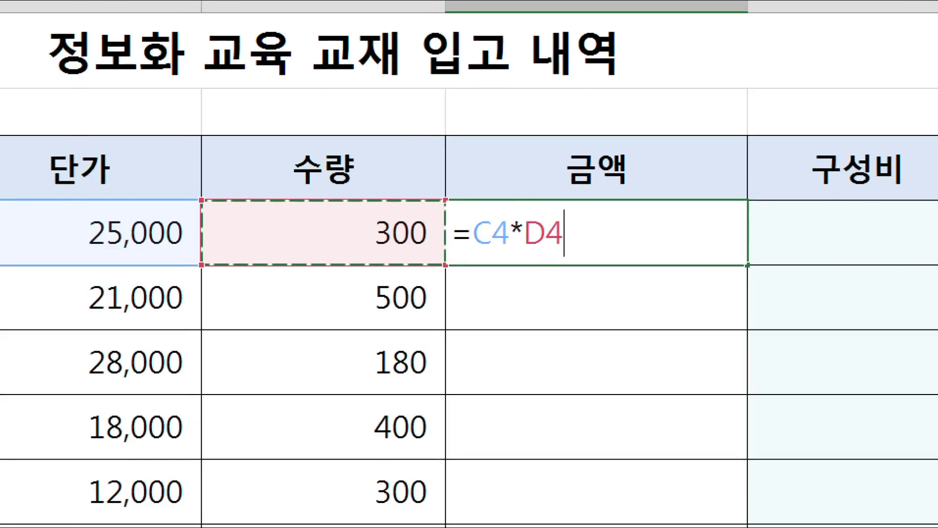
pyautogui.moveTo(284, 193); pyautogui.dragTo(304, 160)
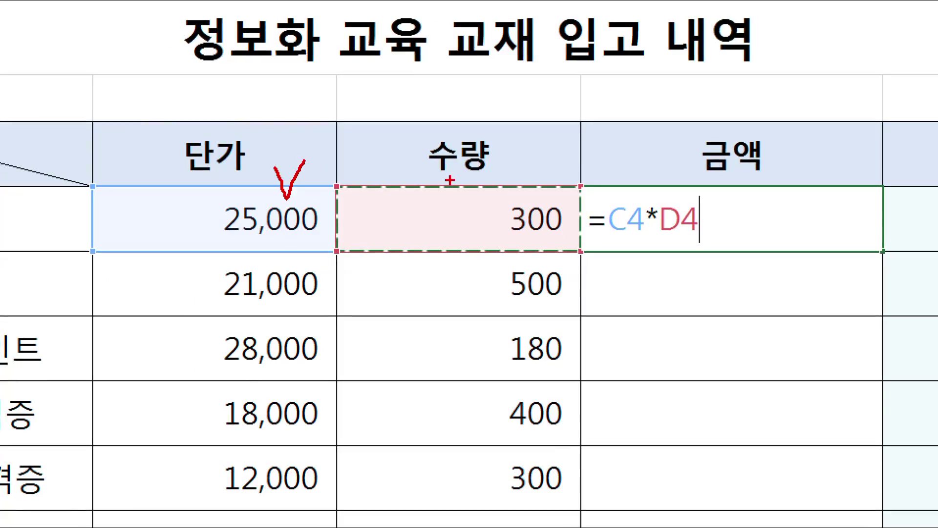
pyautogui.moveTo(441, 182); pyautogui.dragTo(483, 176)
pyautogui.moveTo(606, 246); pyautogui.dragTo(696, 245)
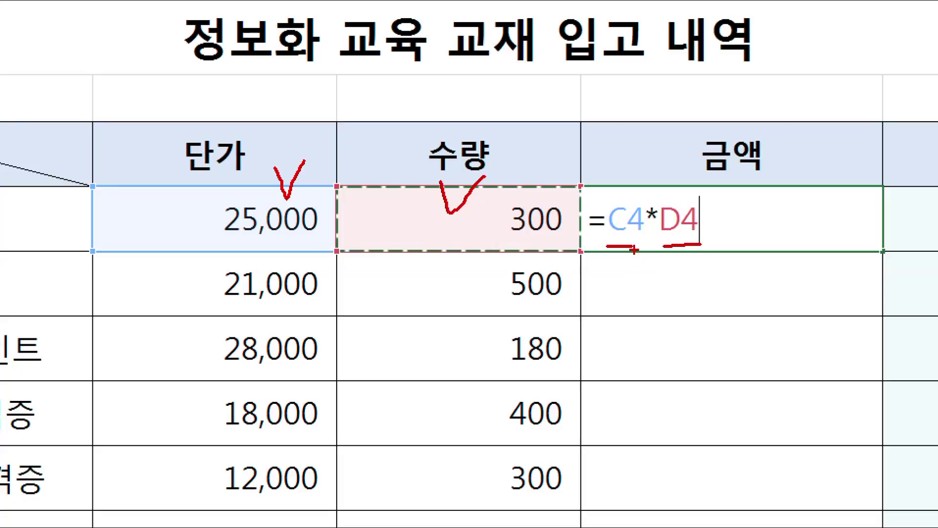
pyautogui.moveTo(271, 171); pyautogui.dragTo(285, 191)
pyautogui.moveTo(599, 252); pyautogui.dragTo(631, 253)
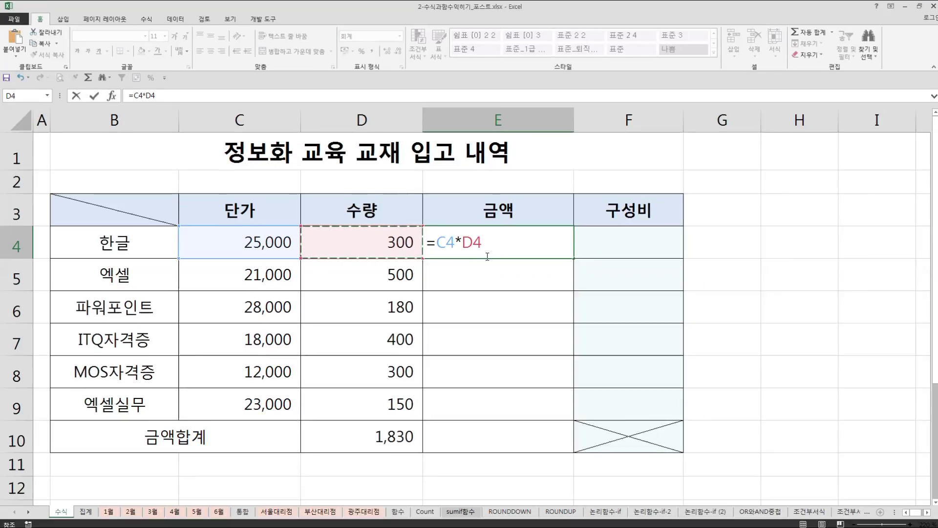
pyautogui.press('Return')
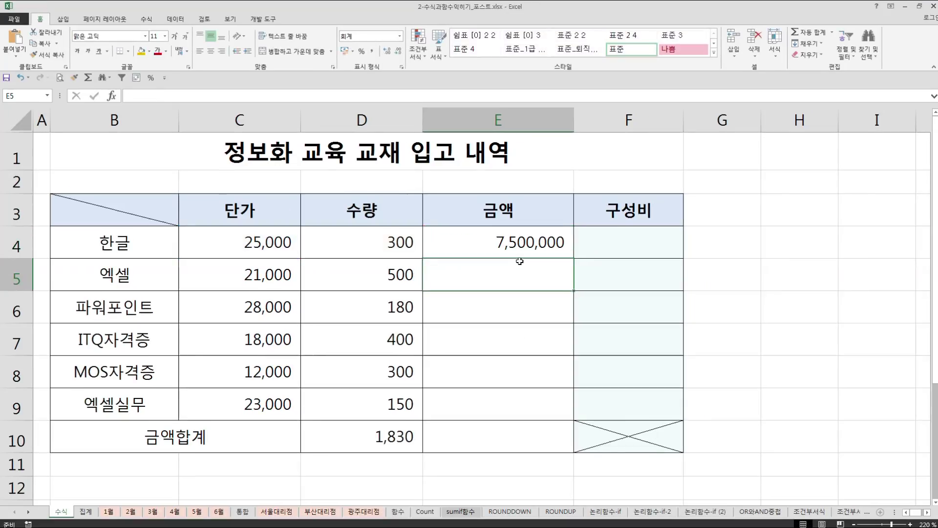
# Fill the E4 multiplication formula down through E9 for the remaining textbook rows
pyautogui.click(562, 245)
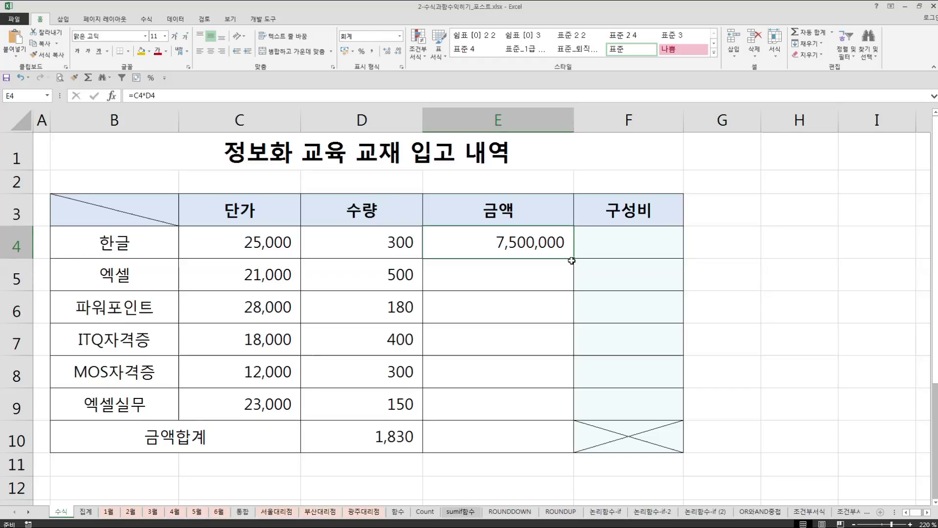
pyautogui.moveTo(573, 260); pyautogui.dragTo(559, 414)
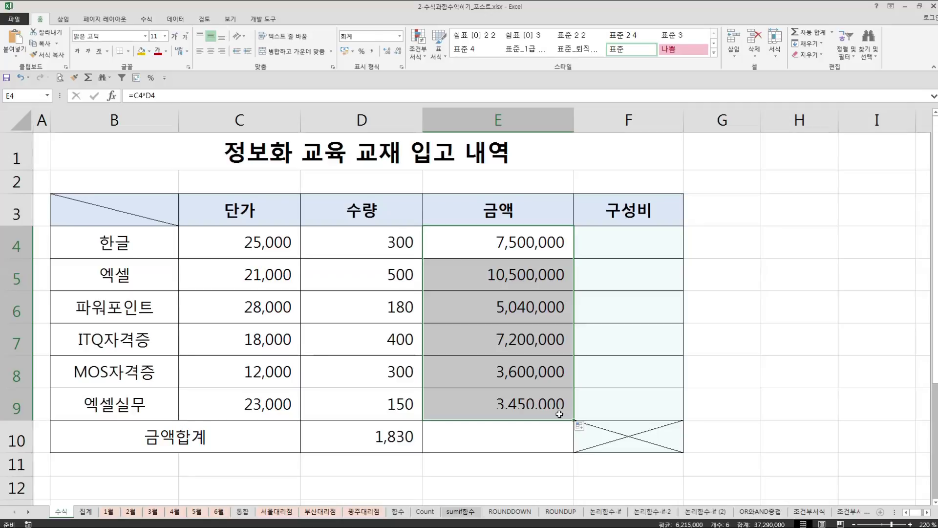
pyautogui.click(534, 265)
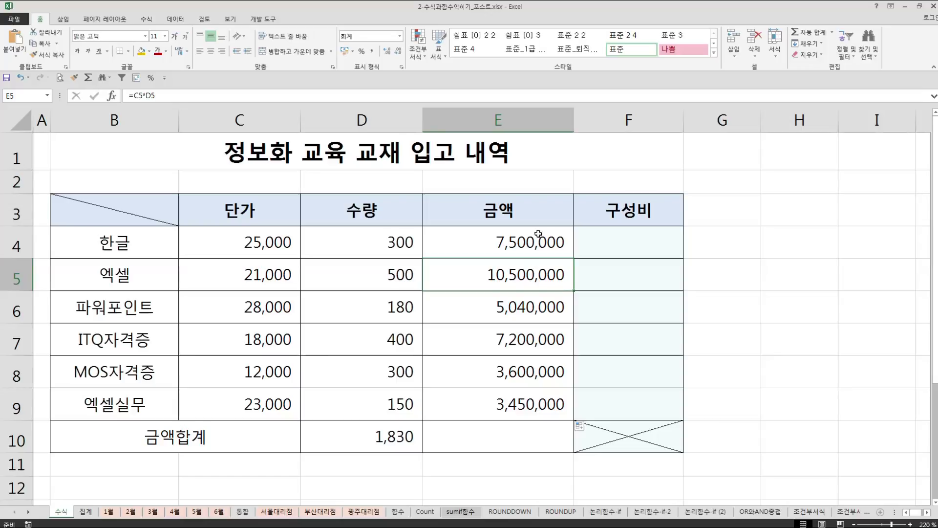
# Examine the formulas in E4 and E5, comparing which unit price and quantity cells each one references
pyautogui.doubleClick(488, 239)
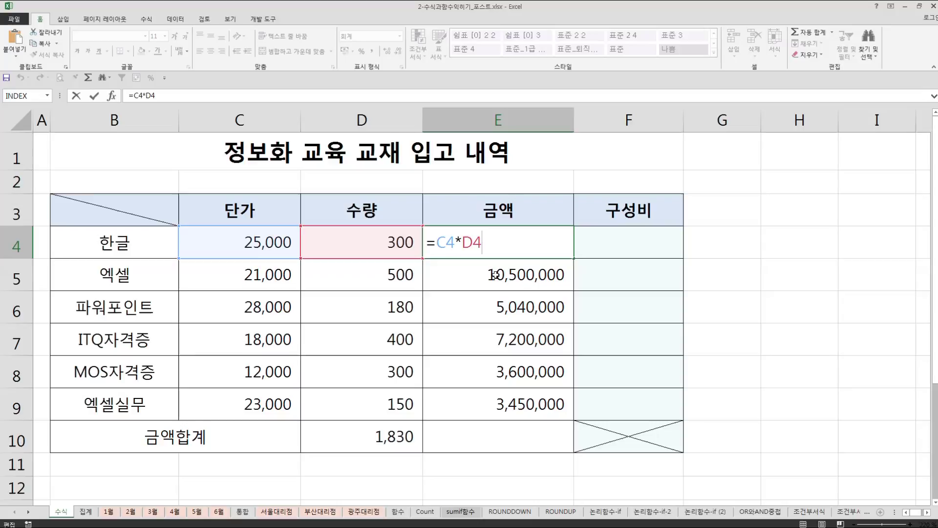
pyautogui.hotkey('ctrl', 'Return')
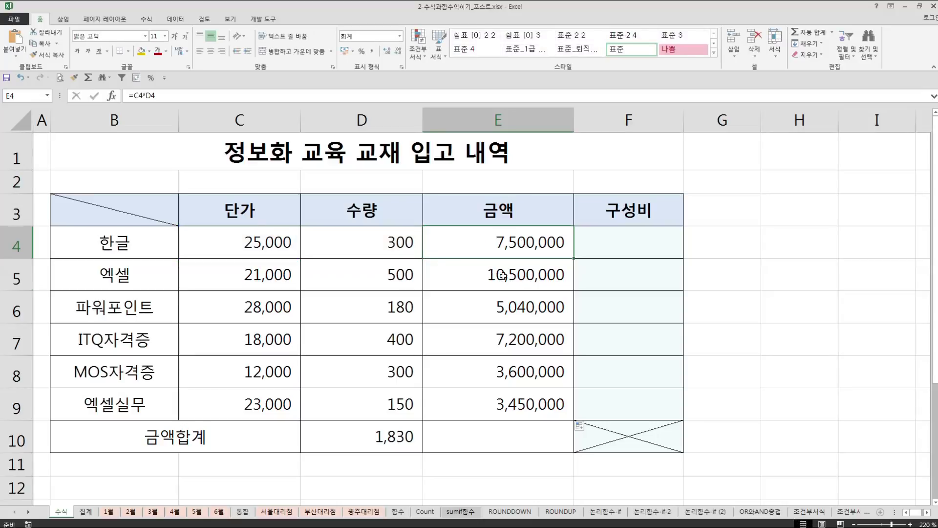
pyautogui.click(502, 275)
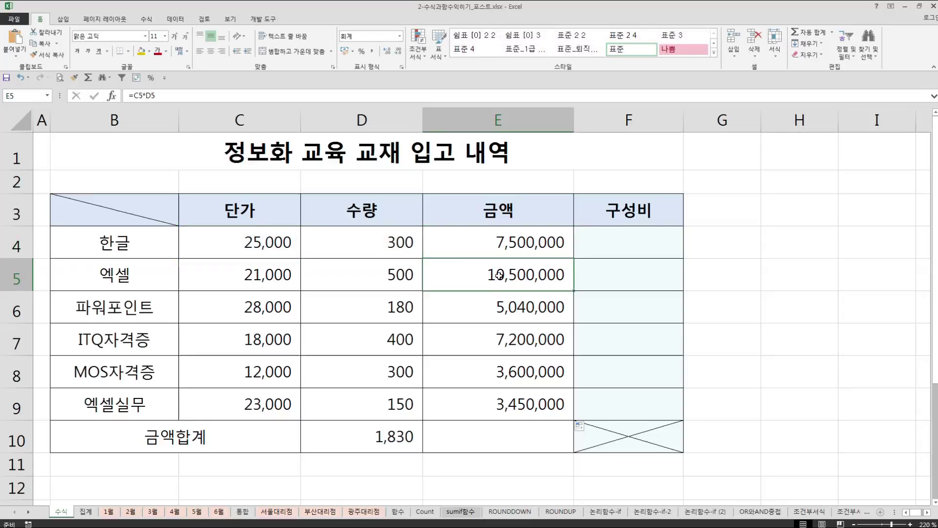
pyautogui.doubleClick(498, 275)
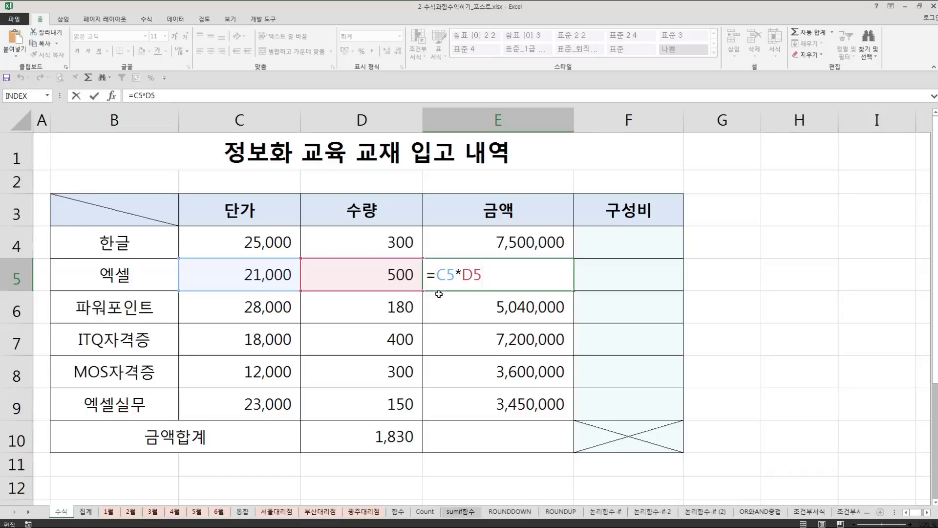
pyautogui.moveTo(572, 249)
pyautogui.mouseDown()
pyautogui.moveTo(571, 288)
pyautogui.moveTo(585, 264)
pyautogui.mouseUp()
pyautogui.moveTo(496, 251); pyautogui.dragTo(550, 252)
pyautogui.moveTo(251, 251)
pyautogui.mouseDown()
pyautogui.moveTo(230, 243)
pyautogui.moveTo(280, 249)
pyautogui.moveTo(323, 233)
pyautogui.moveTo(322, 245)
pyautogui.mouseUp()
pyautogui.moveTo(404, 251)
pyautogui.mouseDown()
pyautogui.moveTo(361, 229)
pyautogui.moveTo(423, 230)
pyautogui.mouseUp()
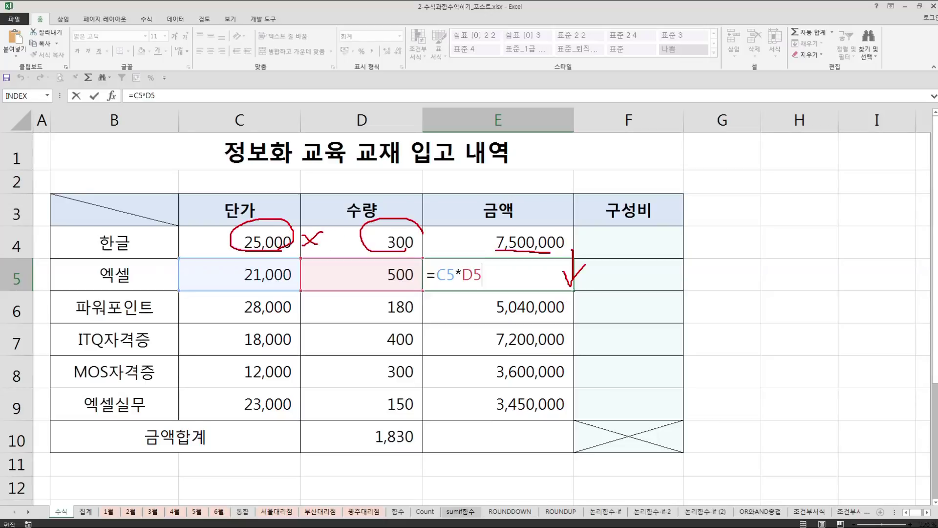
pyautogui.moveTo(574, 249); pyautogui.dragTo(572, 290)
pyautogui.moveTo(266, 240)
pyautogui.mouseDown()
pyautogui.moveTo(258, 268)
pyautogui.moveTo(276, 269)
pyautogui.mouseUp()
pyautogui.moveTo(403, 250)
pyautogui.mouseDown()
pyautogui.moveTo(374, 272)
pyautogui.moveTo(385, 269)
pyautogui.mouseUp()
pyautogui.moveTo(488, 253)
pyautogui.mouseDown()
pyautogui.moveTo(569, 251)
pyautogui.moveTo(489, 252)
pyautogui.mouseUp()
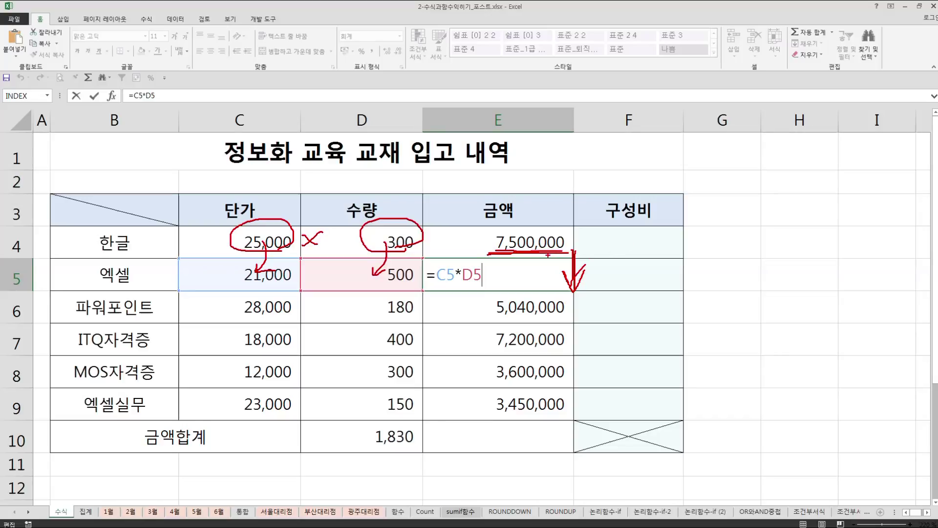
pyautogui.moveTo(563, 272); pyautogui.dragTo(585, 265)
pyautogui.moveTo(436, 290); pyautogui.dragTo(480, 289)
pyautogui.press('Escape')
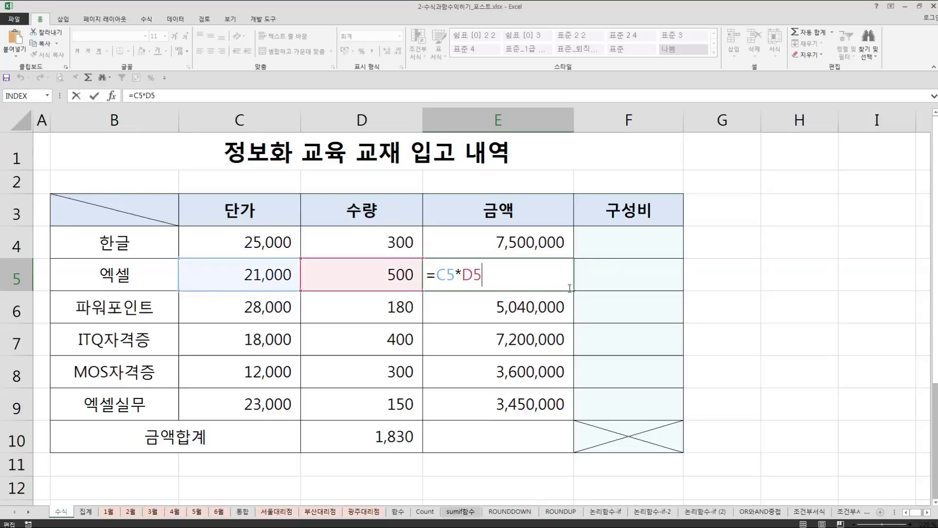
pyautogui.press('Return')
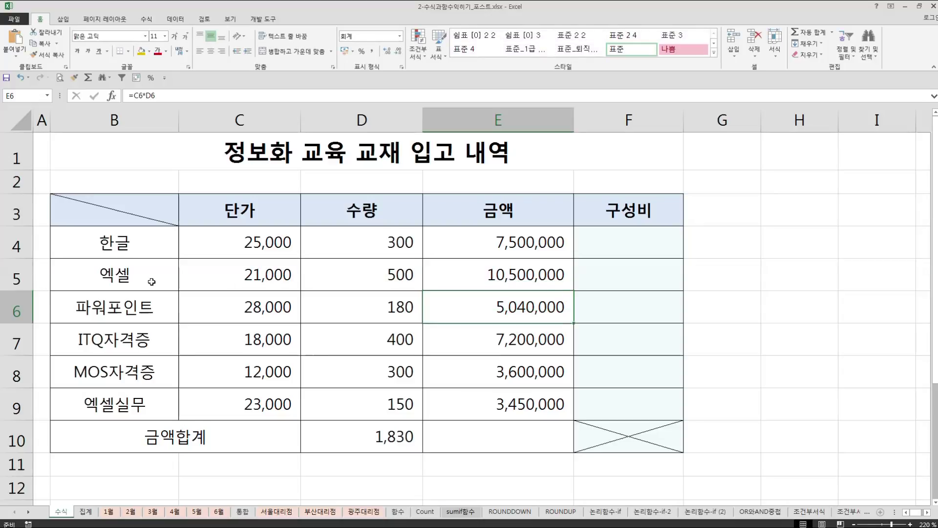
# Inspect the copied formula in E6 and trace how its references shift relative to the original in E4
pyautogui.click(503, 282)
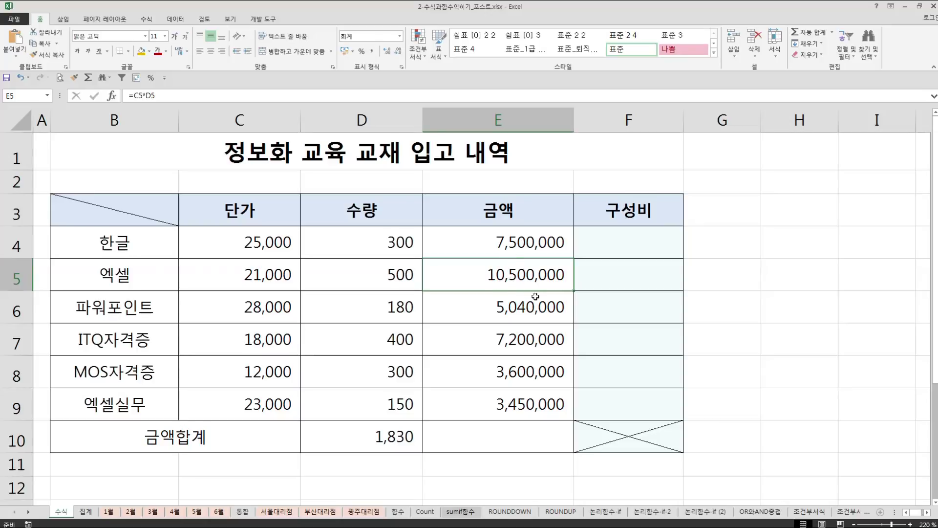
pyautogui.click(508, 307)
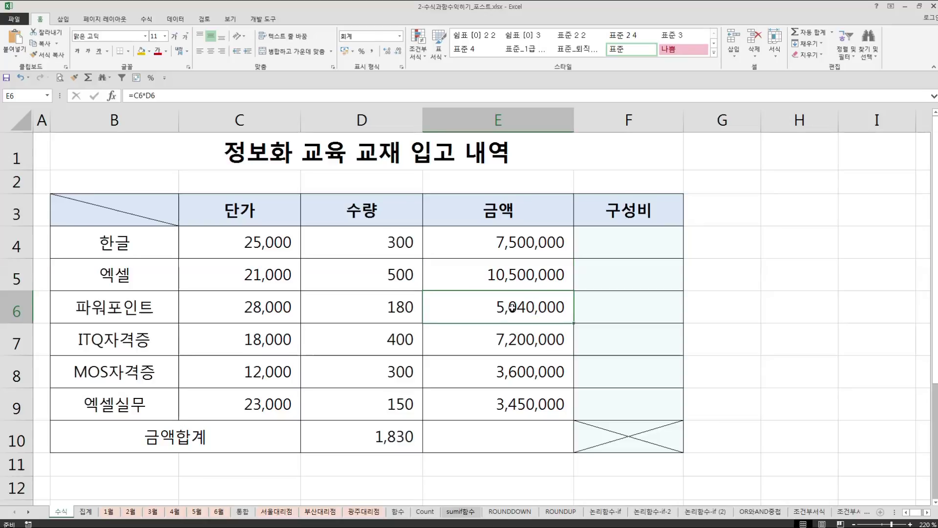
pyautogui.doubleClick(512, 307)
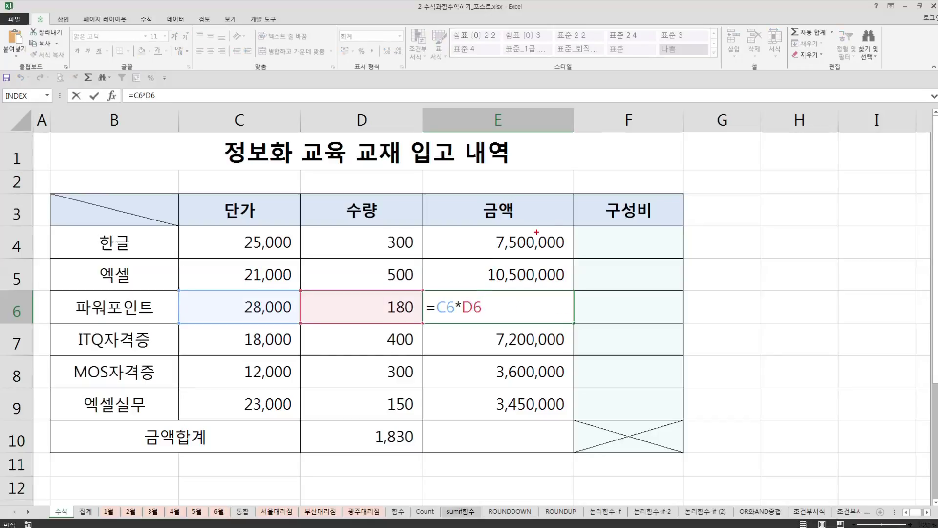
pyautogui.moveTo(484, 234)
pyautogui.mouseDown()
pyautogui.moveTo(482, 257)
pyautogui.moveTo(555, 225)
pyautogui.moveTo(566, 250)
pyautogui.moveTo(481, 248)
pyautogui.mouseUp()
pyautogui.moveTo(563, 253)
pyautogui.mouseDown()
pyautogui.moveTo(596, 253)
pyautogui.moveTo(577, 322)
pyautogui.moveTo(592, 307)
pyautogui.mouseUp()
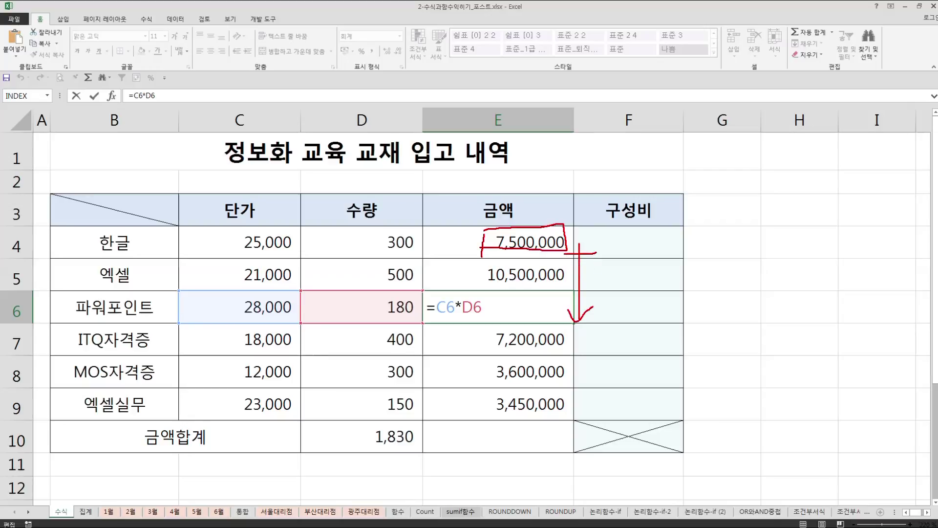
pyautogui.moveTo(272, 255)
pyautogui.mouseDown()
pyautogui.moveTo(294, 252)
pyautogui.moveTo(269, 251)
pyautogui.moveTo(268, 305)
pyautogui.moveTo(296, 302)
pyautogui.mouseUp()
pyautogui.moveTo(393, 257)
pyautogui.mouseDown()
pyautogui.moveTo(421, 253)
pyautogui.moveTo(390, 320)
pyautogui.mouseUp()
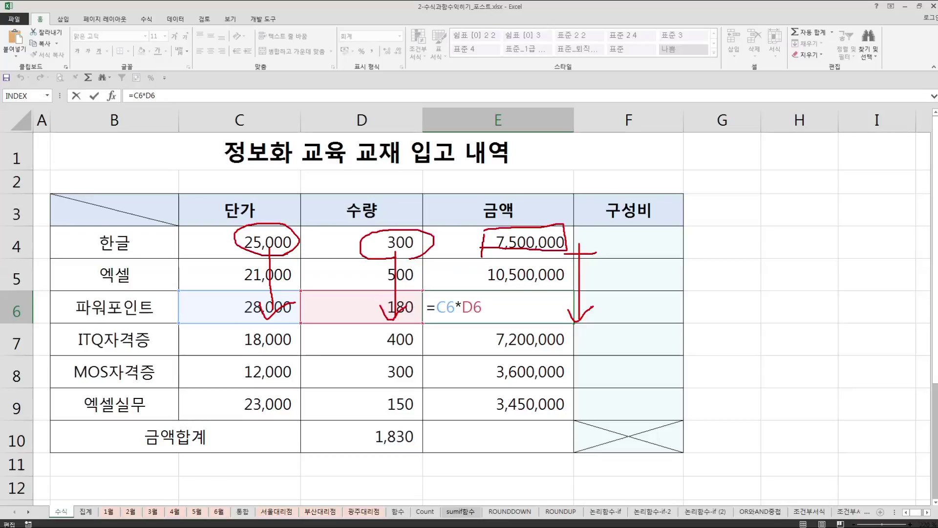
# Recheck the formula =C4*D4 in E4 and copy it down again through E9
pyautogui.doubleClick(547, 237)
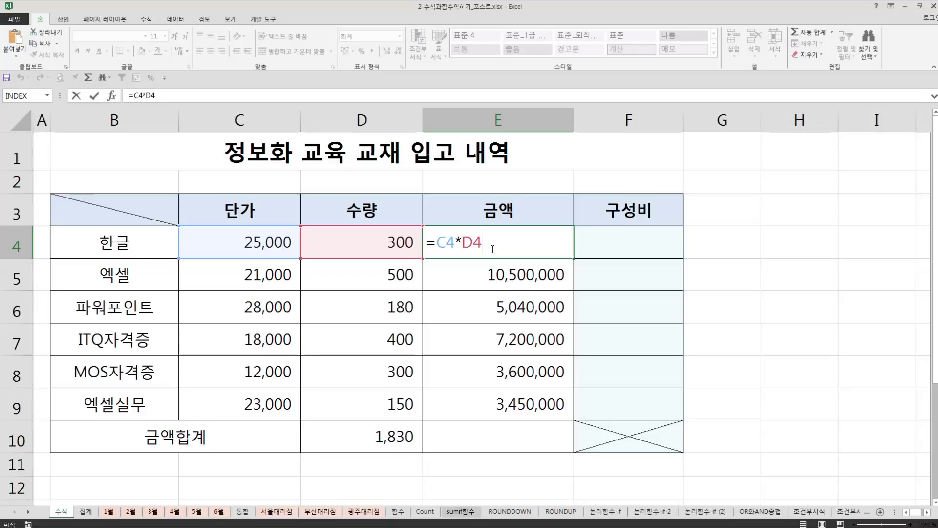
pyautogui.moveTo(572, 256); pyautogui.dragTo(566, 418)
pyautogui.click(513, 249)
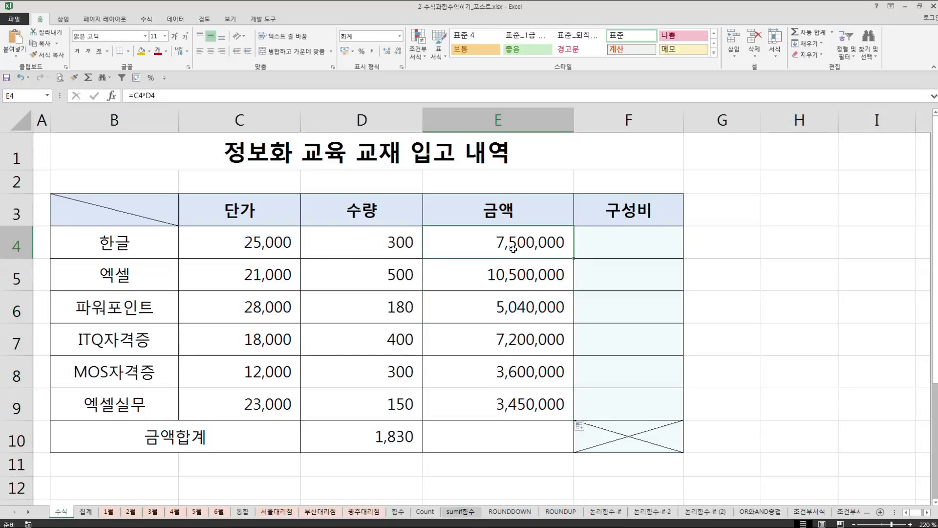
# Open the 엑셀 row's amount formula in E5 to inspect its cell references
pyautogui.doubleClick(501, 267)
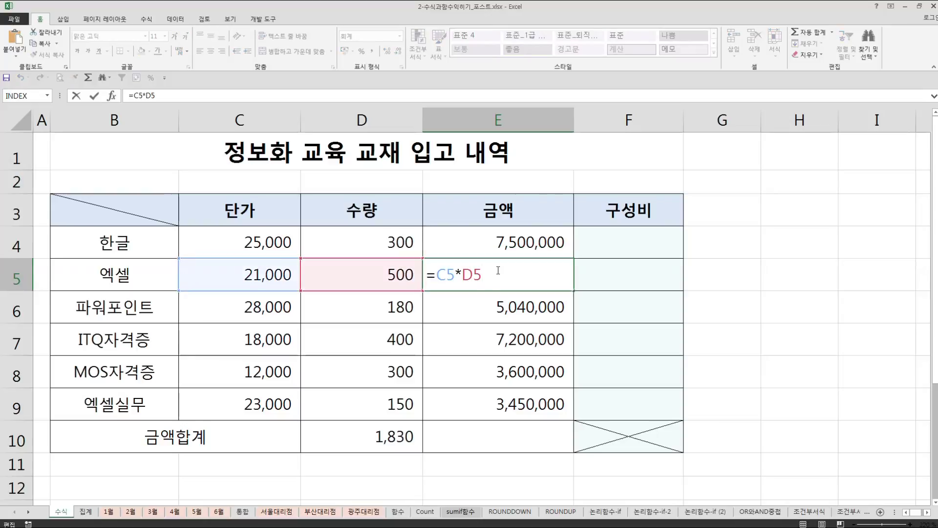